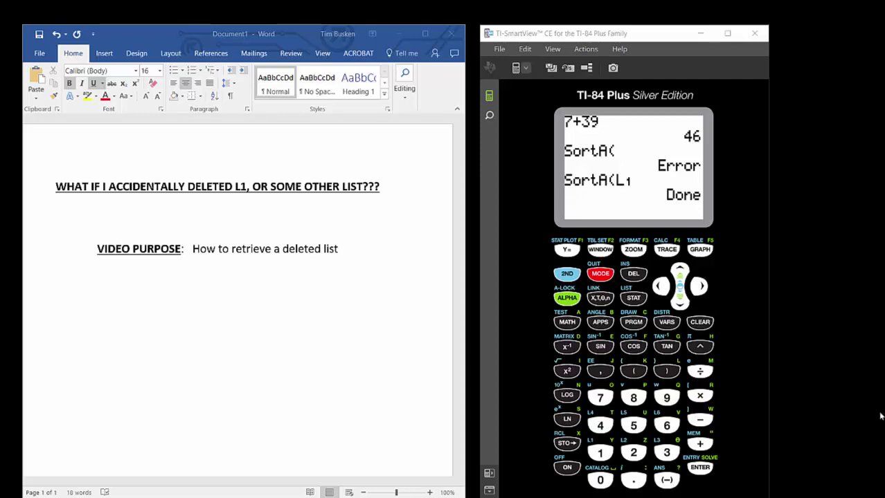
Step: Open STAT 1:Edit… to show L1 (19, 21, 28, 41, 43, 50, 62) beside empty L2 and L3
click(631, 301)
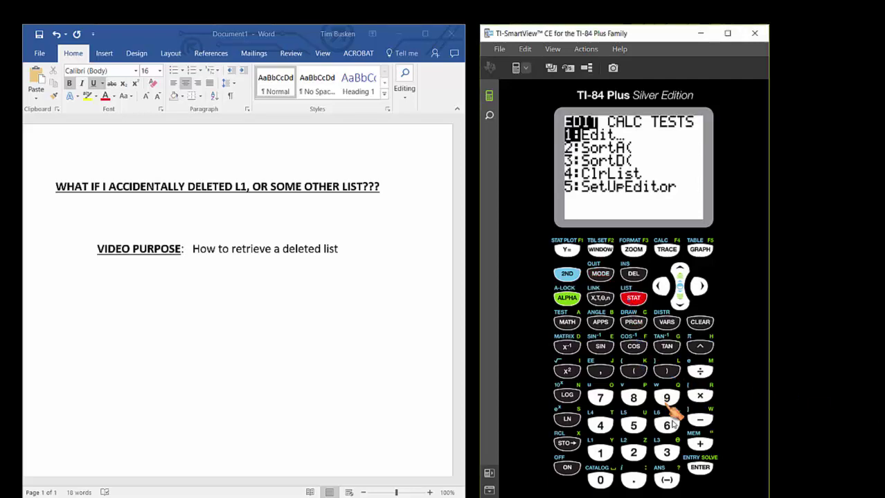
click(699, 468)
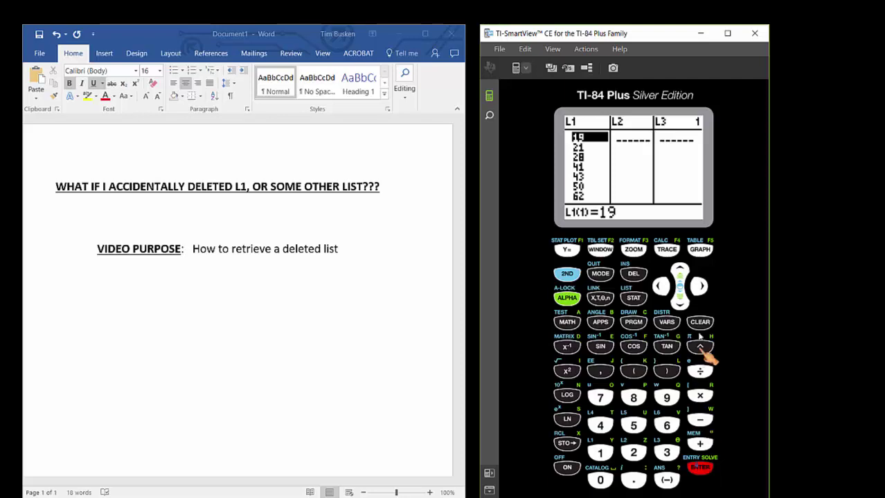
Step: Clear all of L1's values from its header, leaving L1, L2 and L3 empty
click(681, 272)
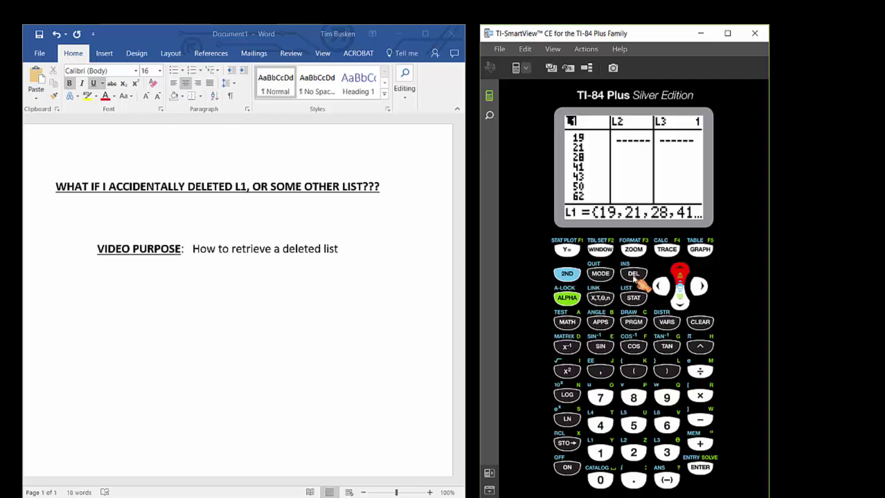
click(703, 325)
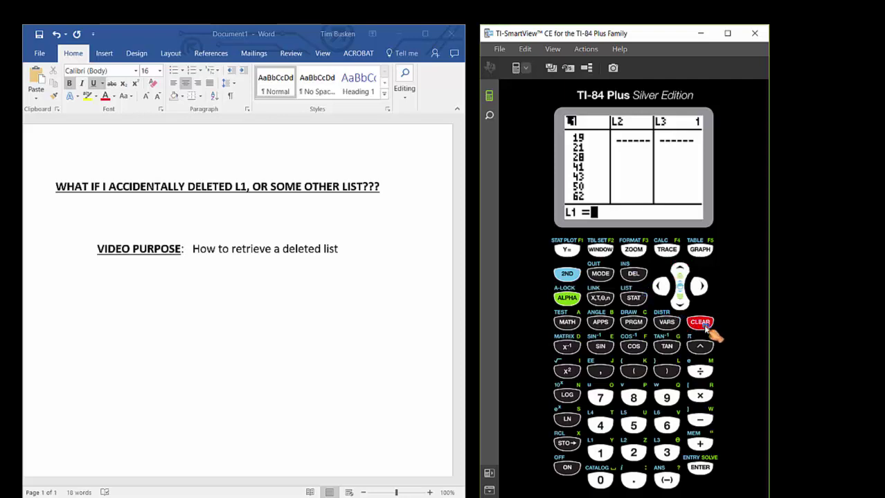
click(700, 468)
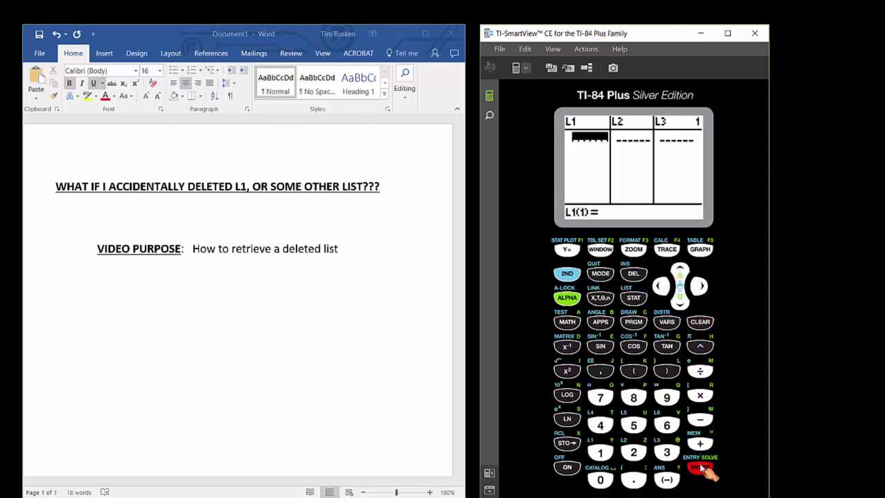
Step: Run ClrList with no list argument, then quit the ERR:ARGUMENT error
click(634, 299)
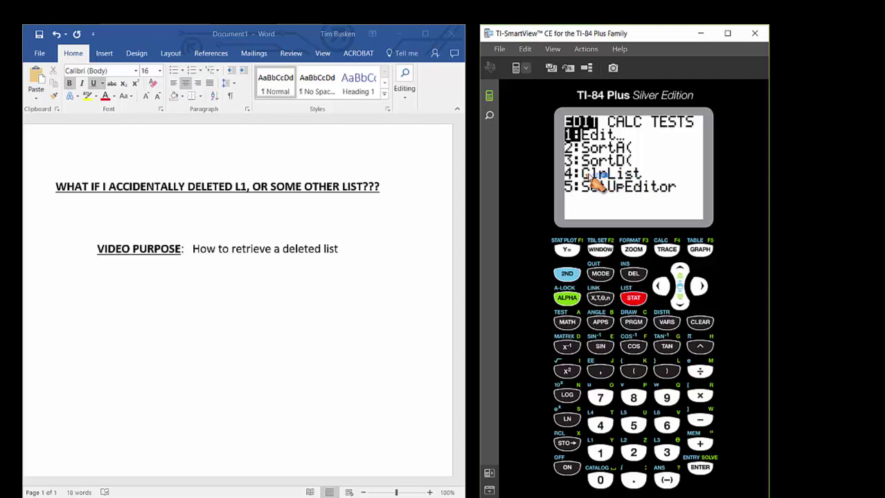
click(601, 425)
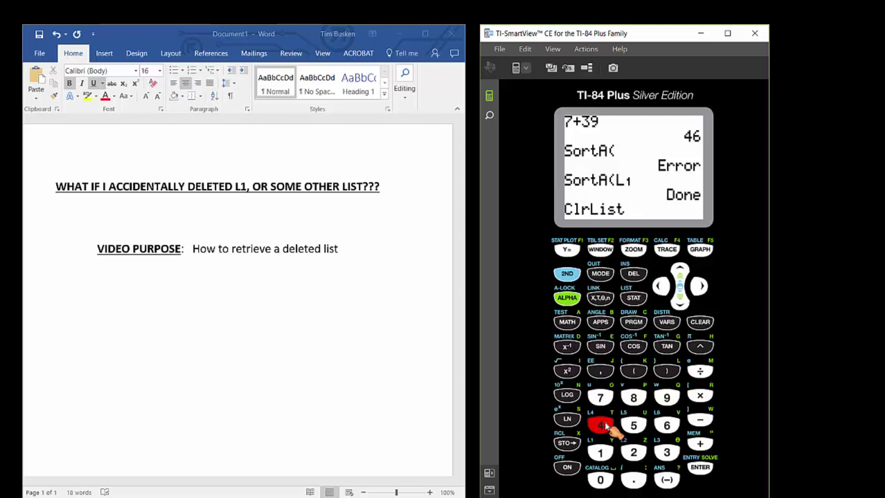
click(700, 469)
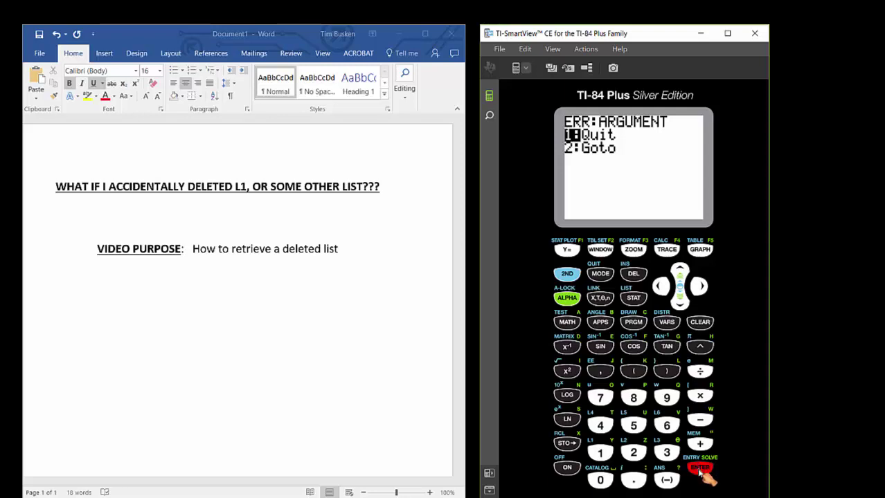
click(701, 470)
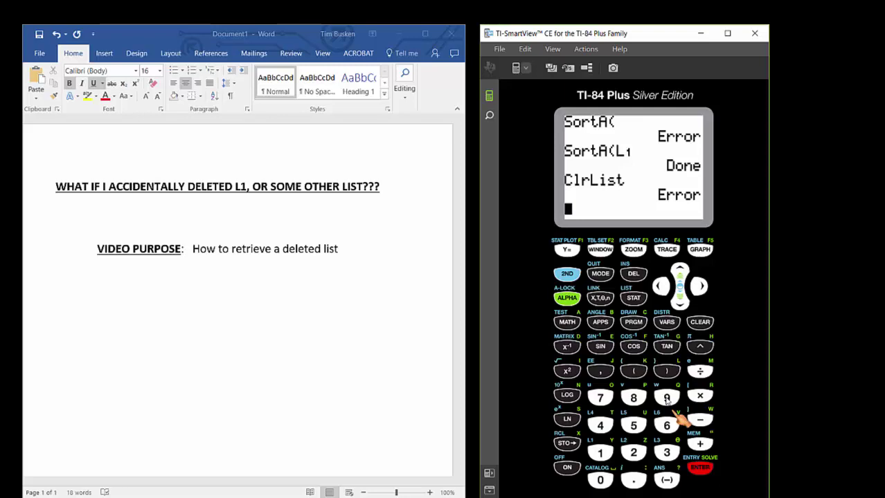
Step: Run ClrList L1 on the home screen so it returns Done
click(632, 299)
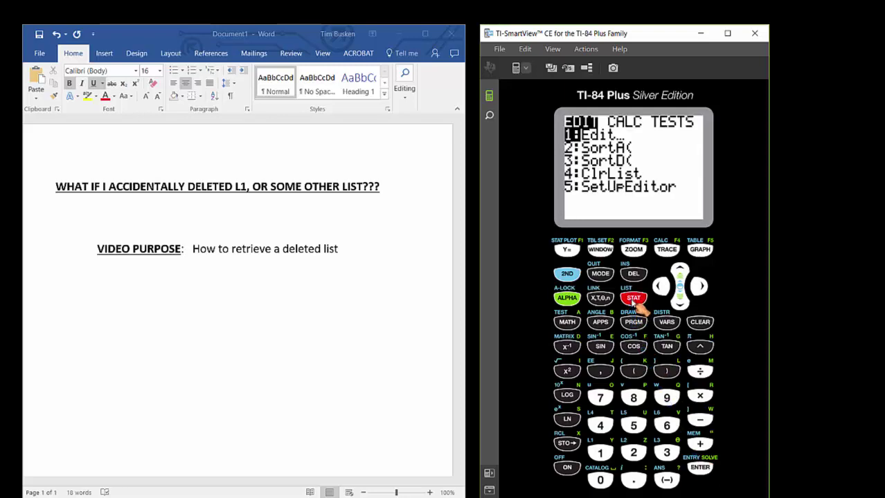
click(601, 426)
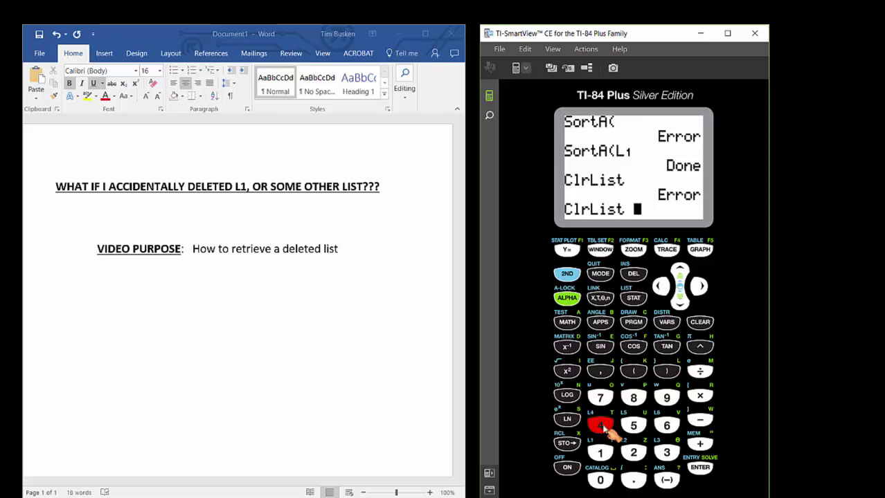
click(566, 273)
click(600, 455)
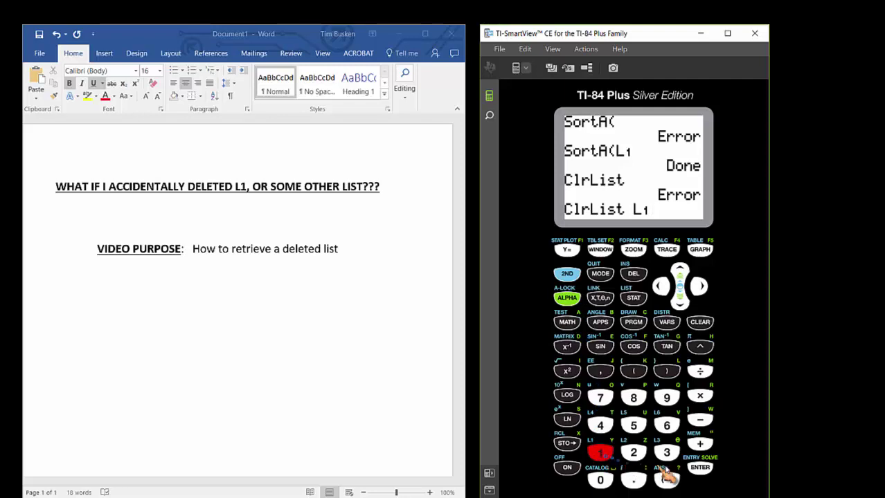
click(698, 469)
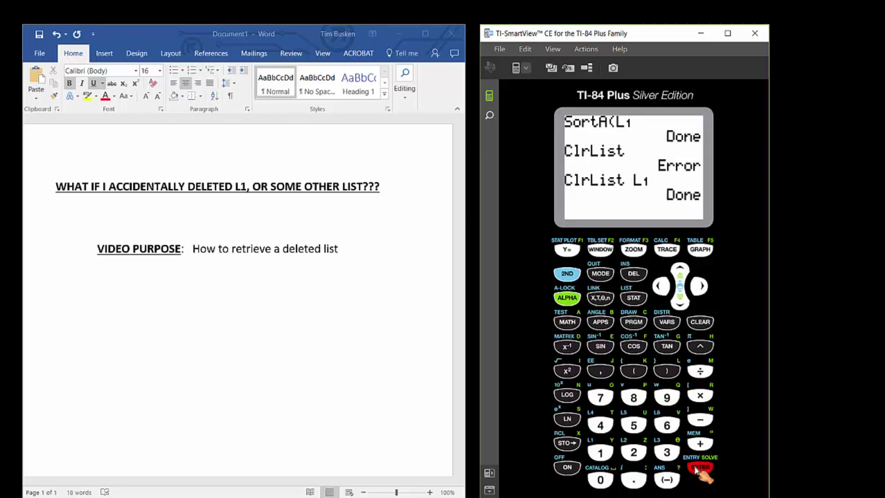
Step: Reopen the list editor and move to the empty L1 header
click(633, 298)
click(700, 469)
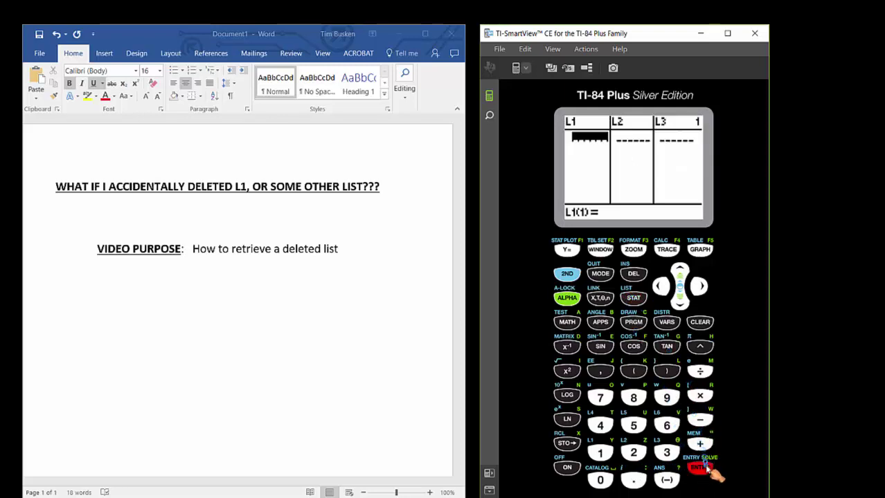
click(682, 273)
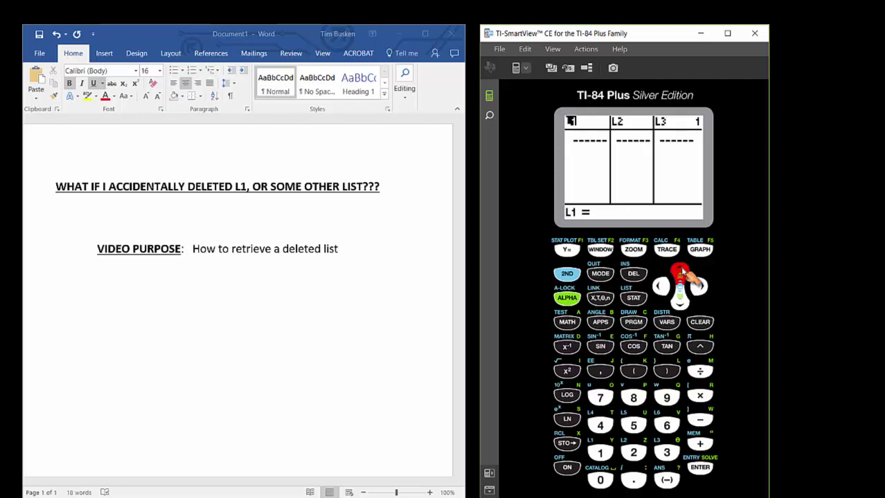
Step: Delete L1 from the list editor and scan back and forth across the list columns
click(634, 274)
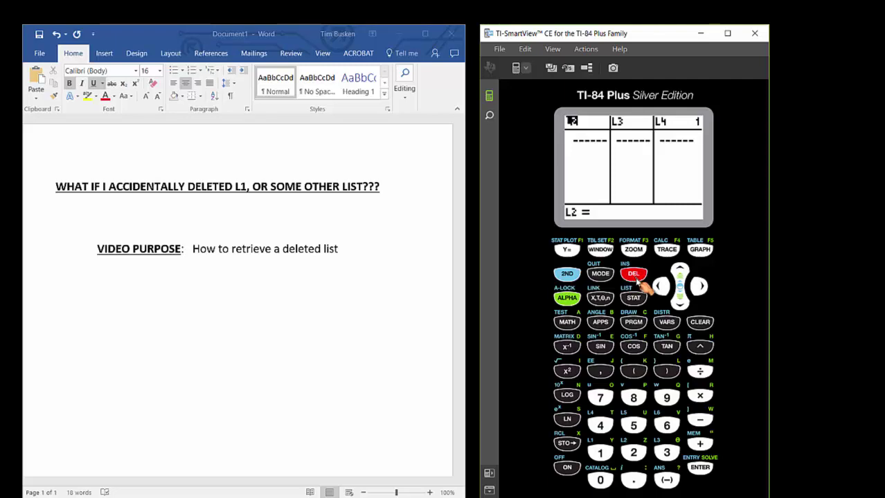
click(661, 288)
click(662, 288)
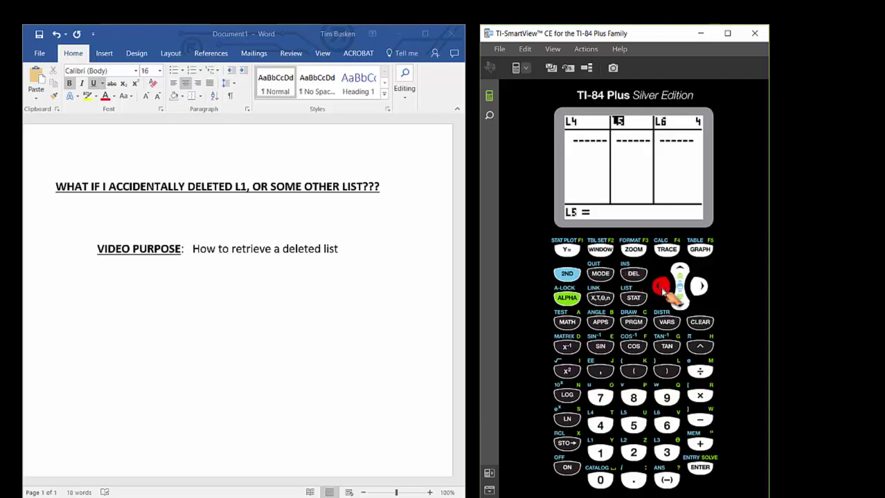
click(661, 288)
click(662, 288)
click(699, 286)
click(699, 287)
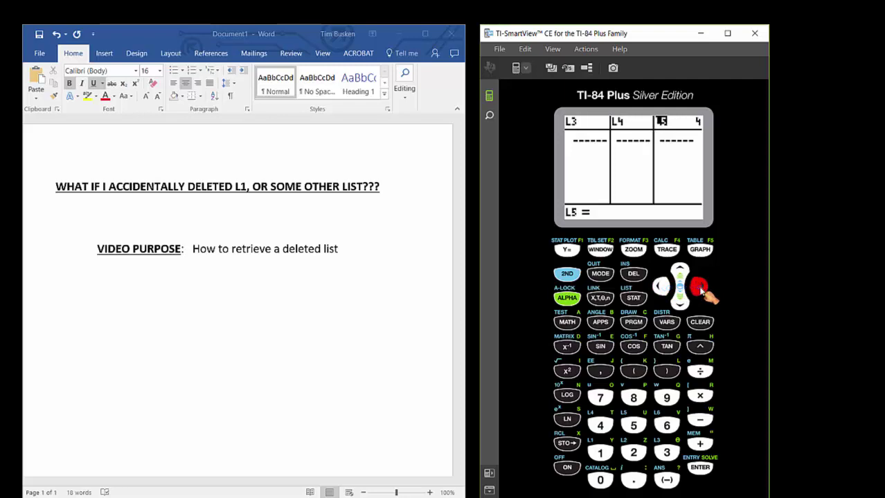
click(662, 288)
click(662, 288)
click(662, 288)
click(662, 288)
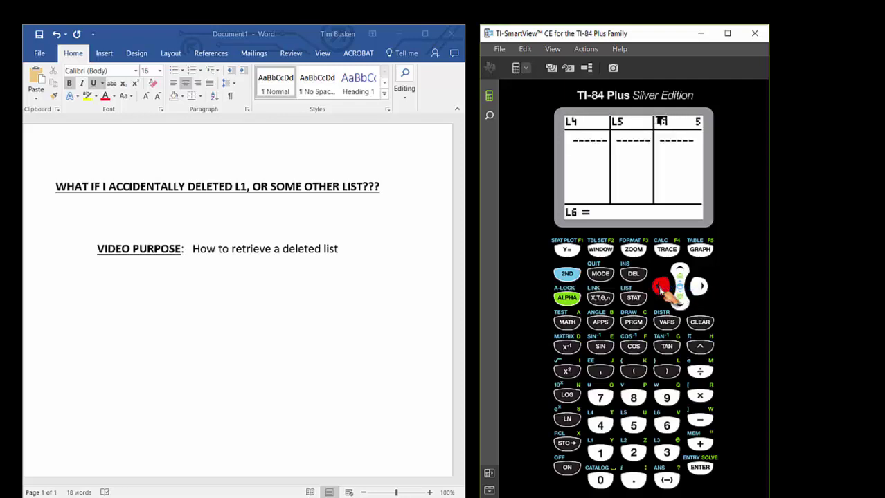
click(662, 288)
click(662, 288)
click(662, 288)
click(662, 288)
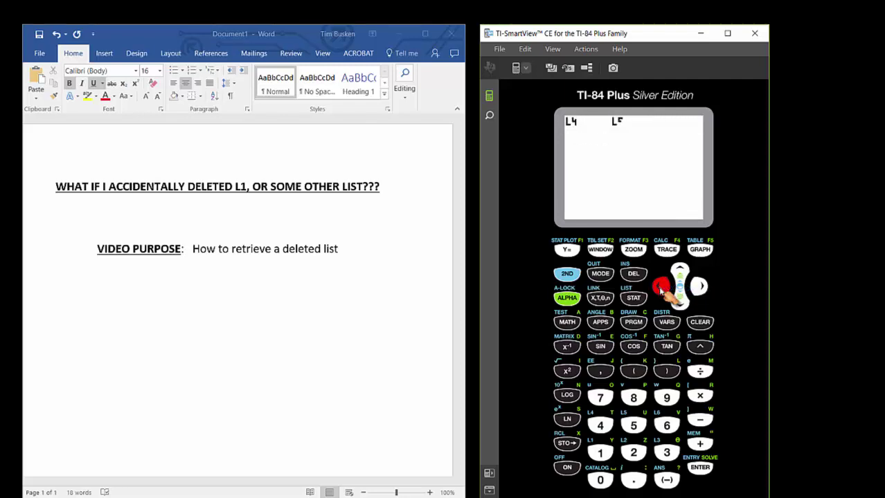
click(661, 288)
click(661, 288)
click(662, 288)
click(661, 288)
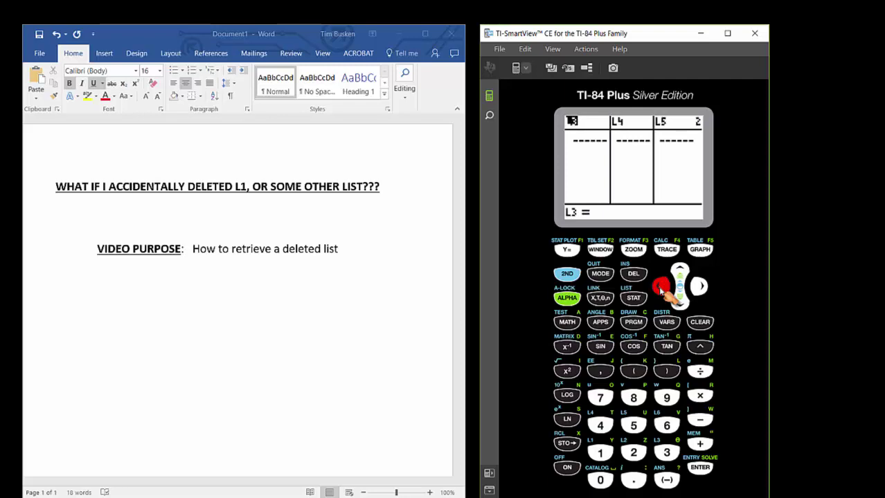
click(662, 288)
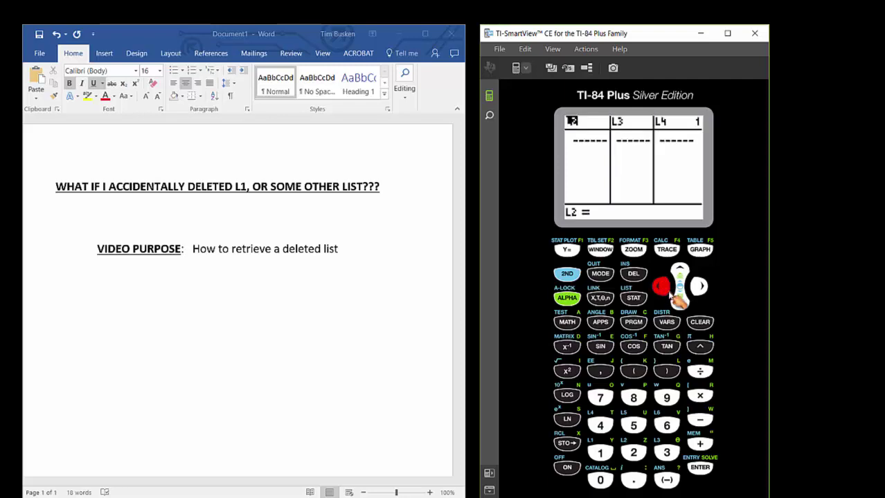
Step: Delete lists L2 and L3, then check the remaining empty L4, L5 and L6 columns
click(634, 275)
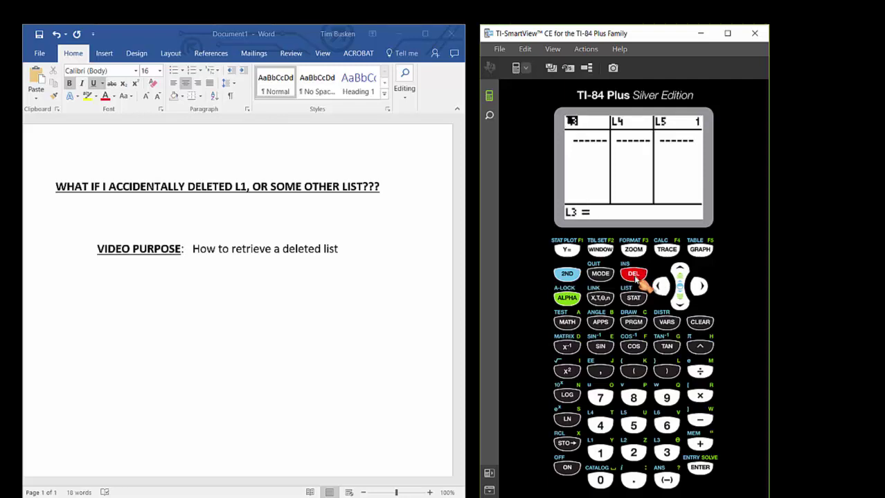
click(634, 276)
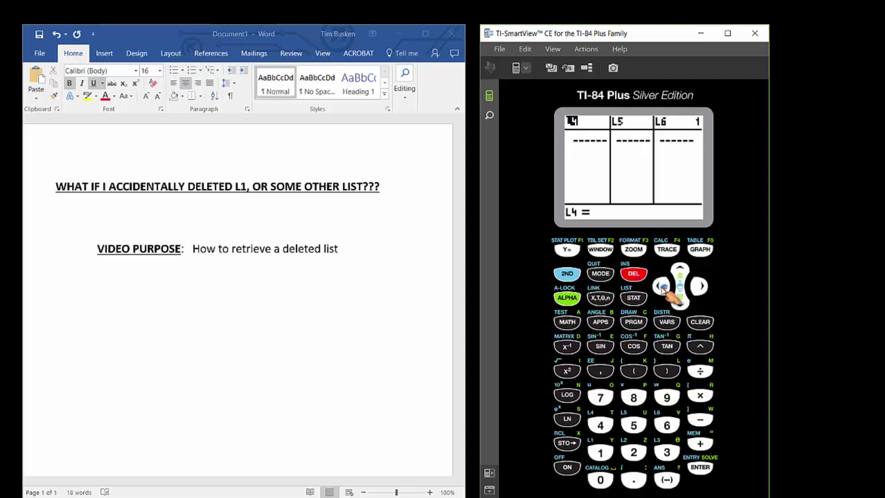
click(663, 288)
click(698, 288)
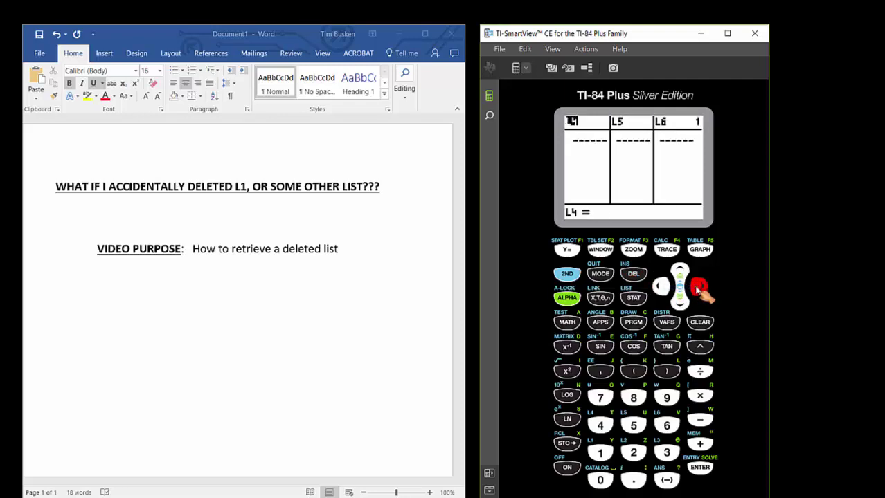
click(698, 288)
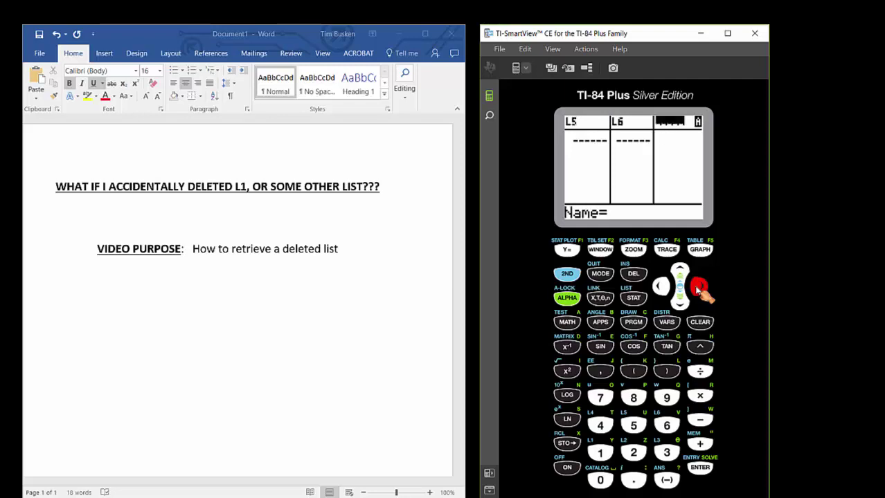
click(698, 288)
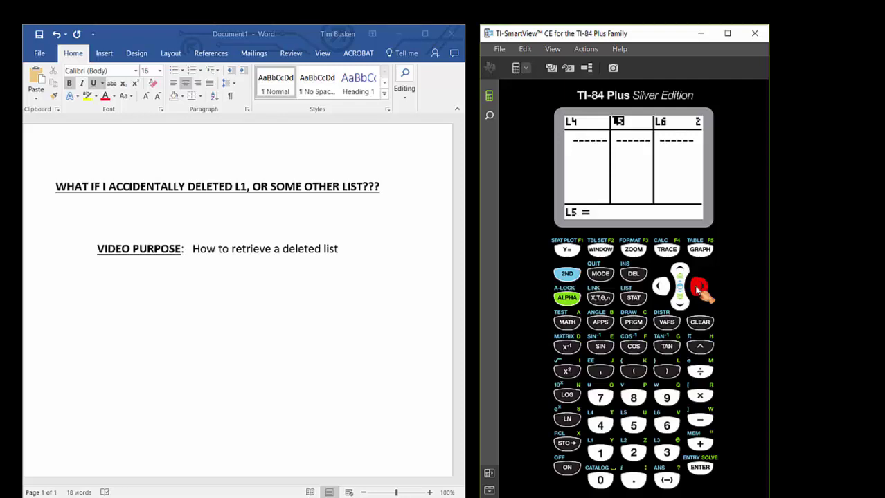
Step: Paste STAT 5:SetUpEditor onto the home screen and execute it, returning Done
click(633, 298)
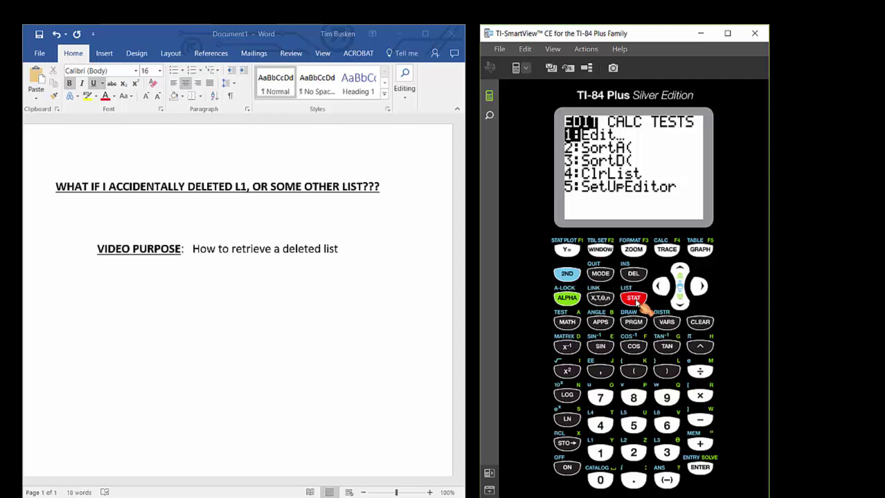
click(634, 425)
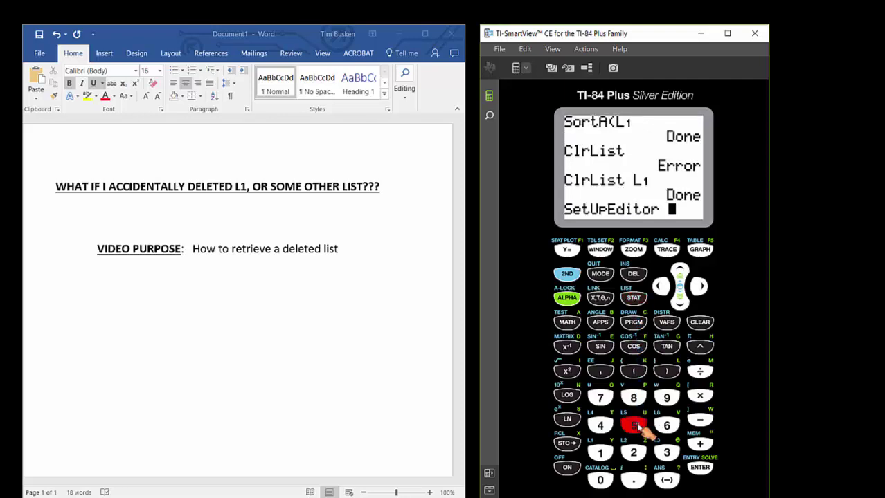
click(700, 469)
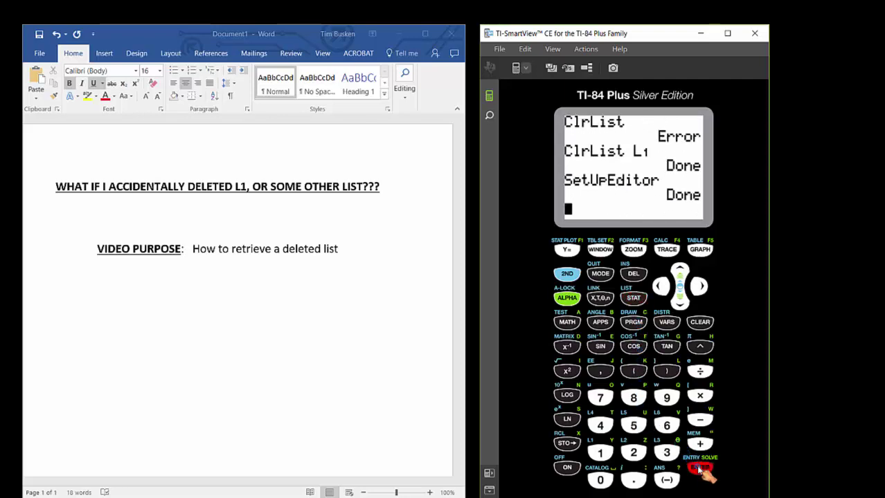
Step: Open the list editor and scan right to L6 and back, confirming L1 through L6 exist
click(635, 303)
click(699, 468)
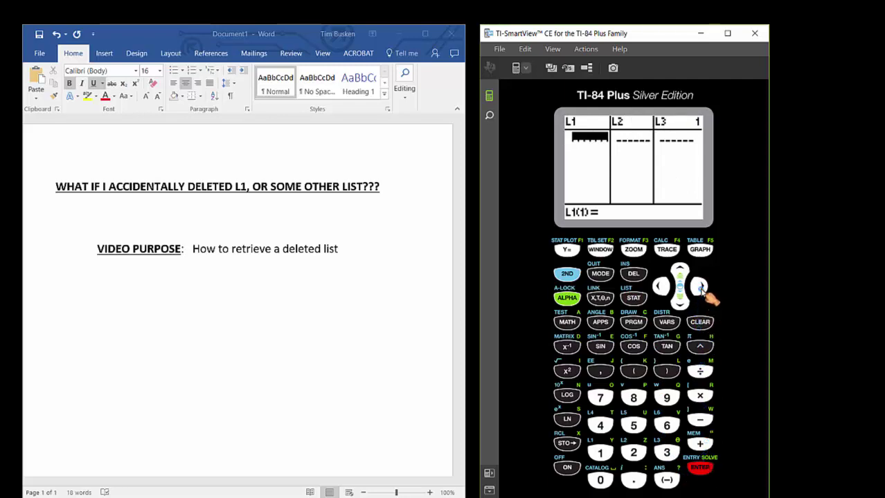
click(700, 288)
click(699, 288)
click(699, 288)
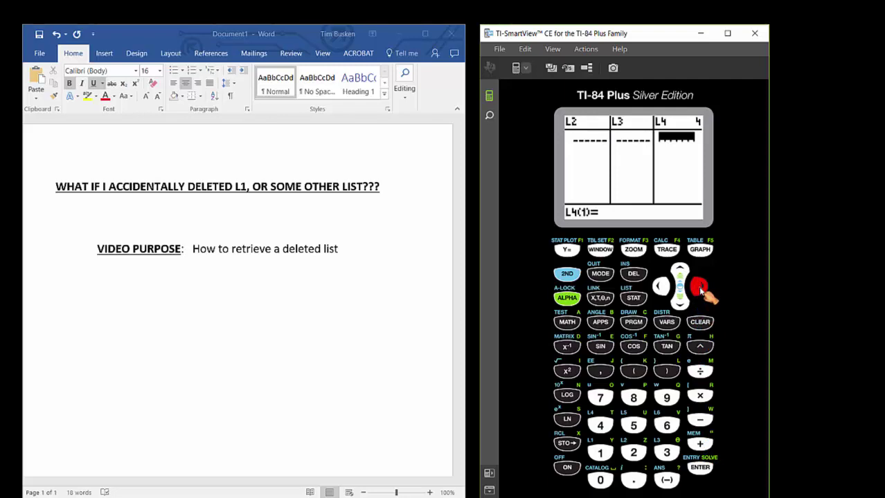
click(699, 288)
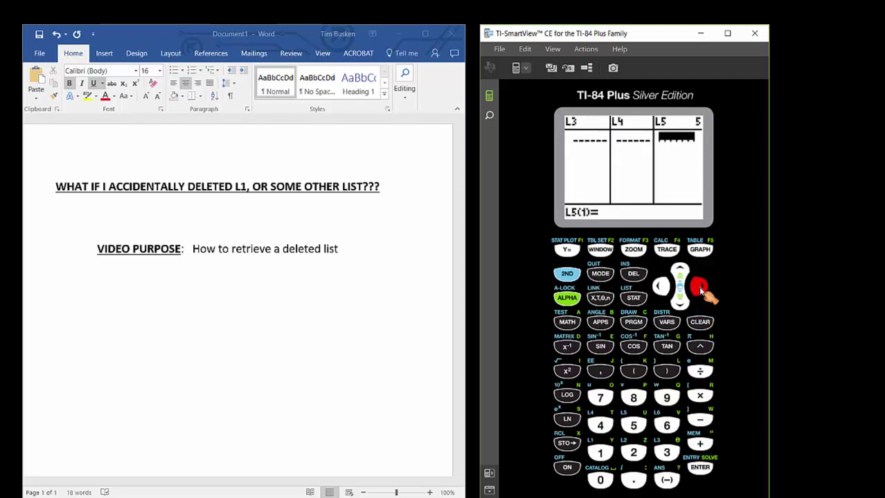
click(699, 288)
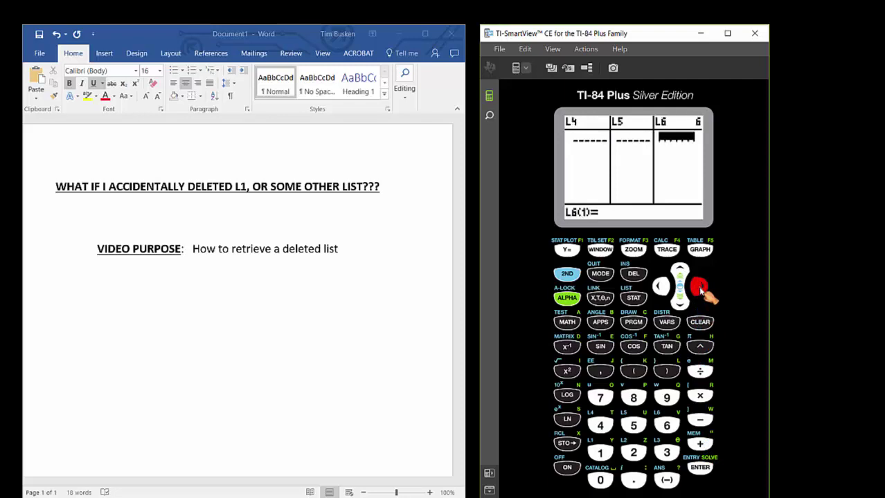
click(661, 286)
click(661, 286)
click(662, 286)
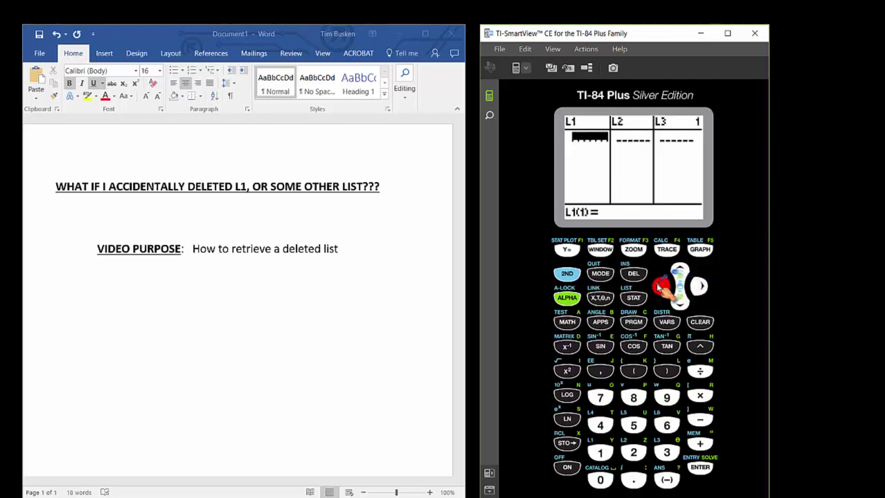
Step: Remove the L1 header from the list editor, leaving empty columns L2 through L6
click(679, 272)
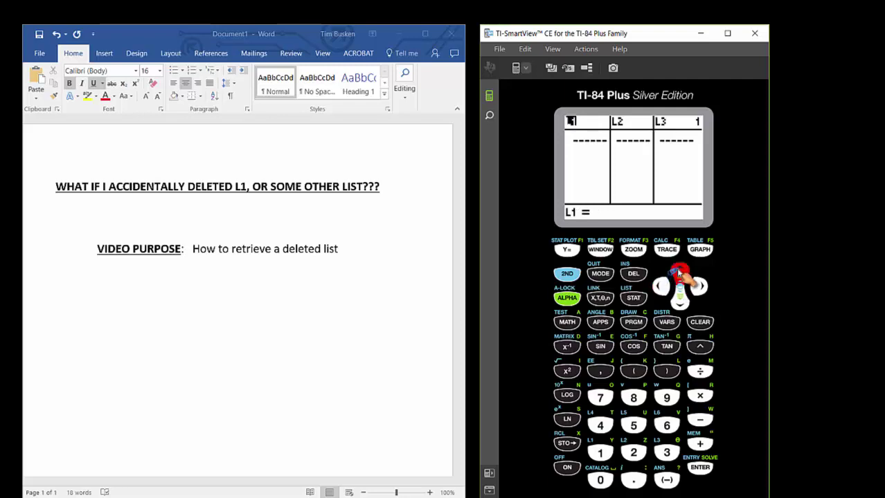
click(634, 276)
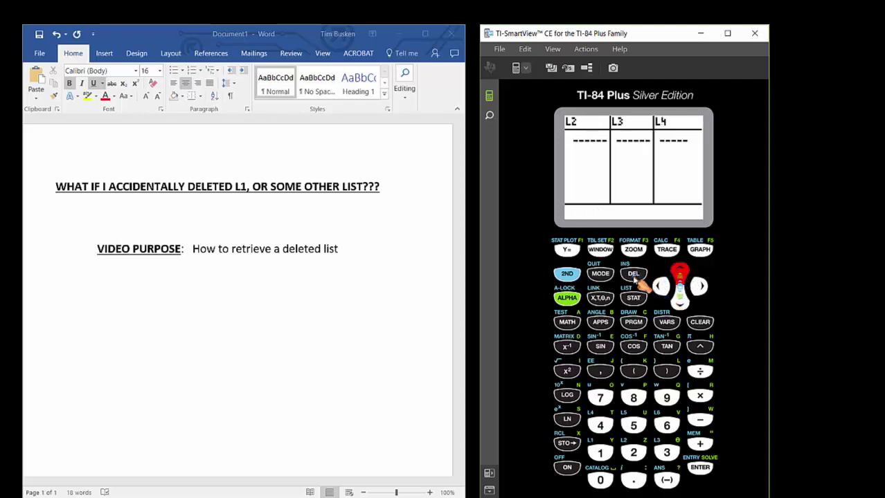
click(661, 286)
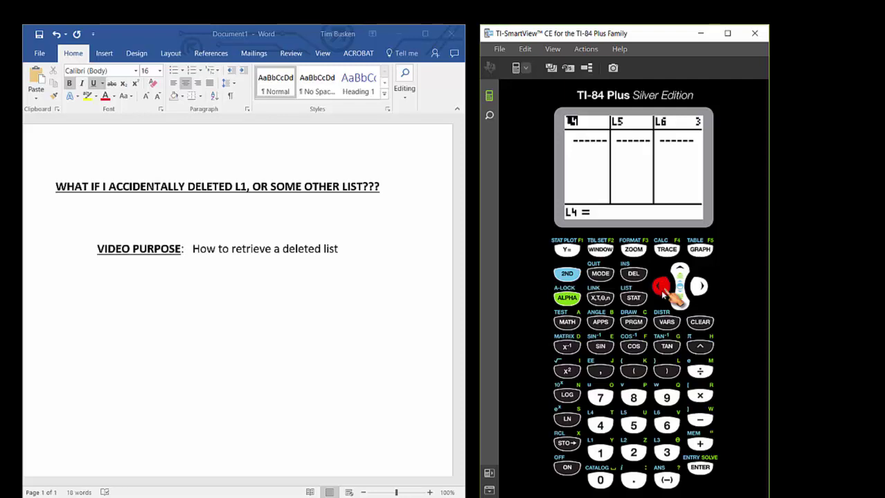
Step: Run SetUpEditor a second time for Done, then bring the STAT EDIT menu back up
click(636, 301)
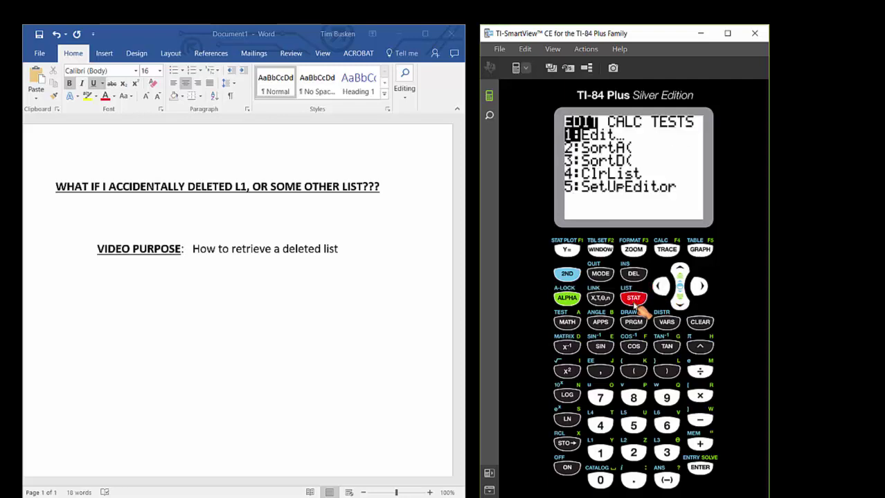
click(633, 426)
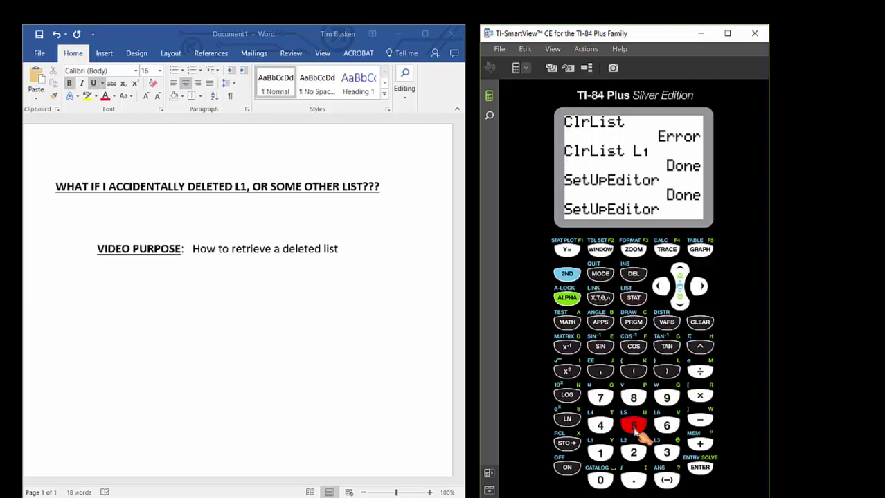
click(700, 469)
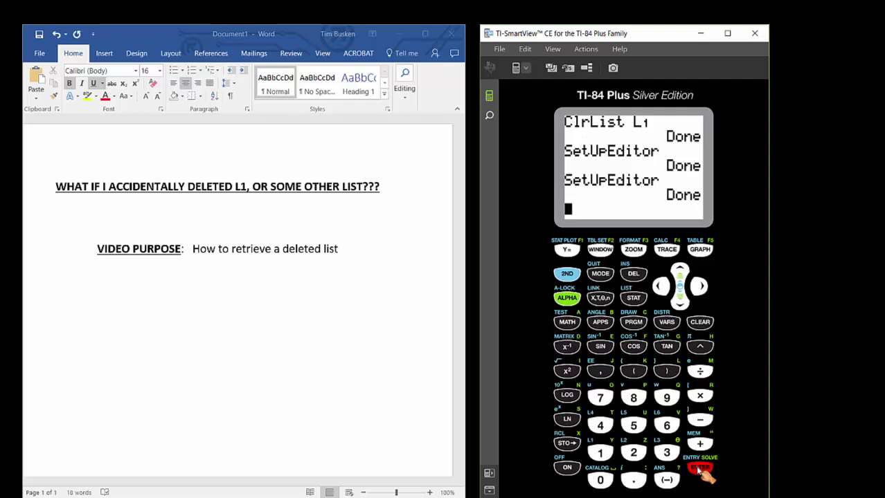
click(635, 301)
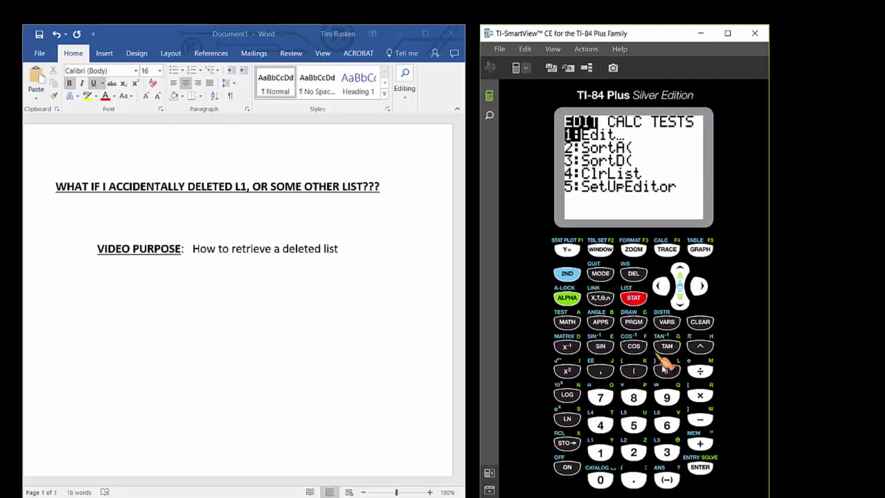